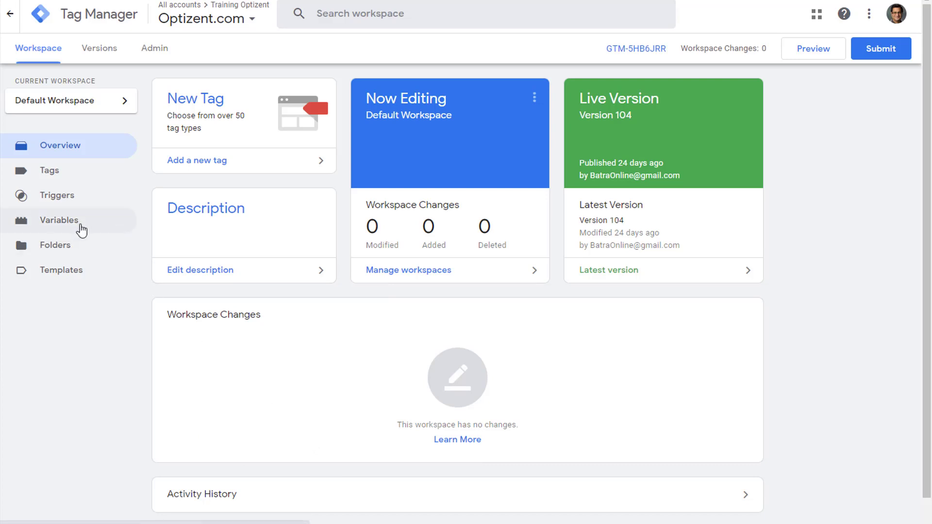
# Step: Create a new user-defined variable of type Custom JavaScript
pyautogui.click(82, 229)
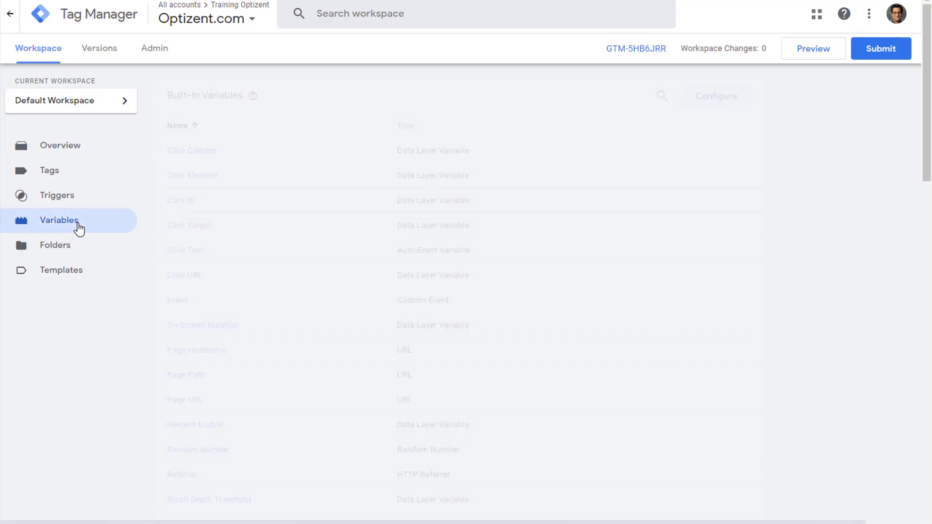
pyautogui.scroll(-8, 592, 365)
pyautogui.scroll(-4, 591, 365)
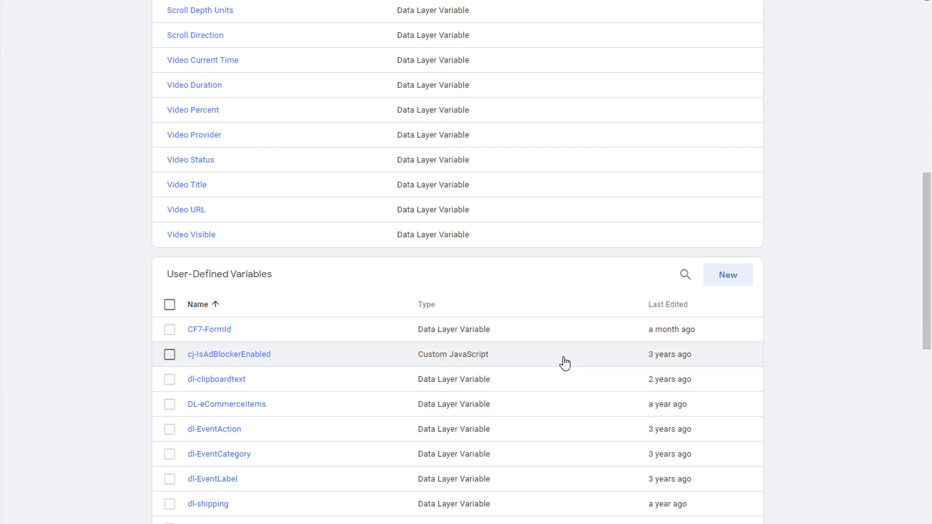
pyautogui.click(731, 280)
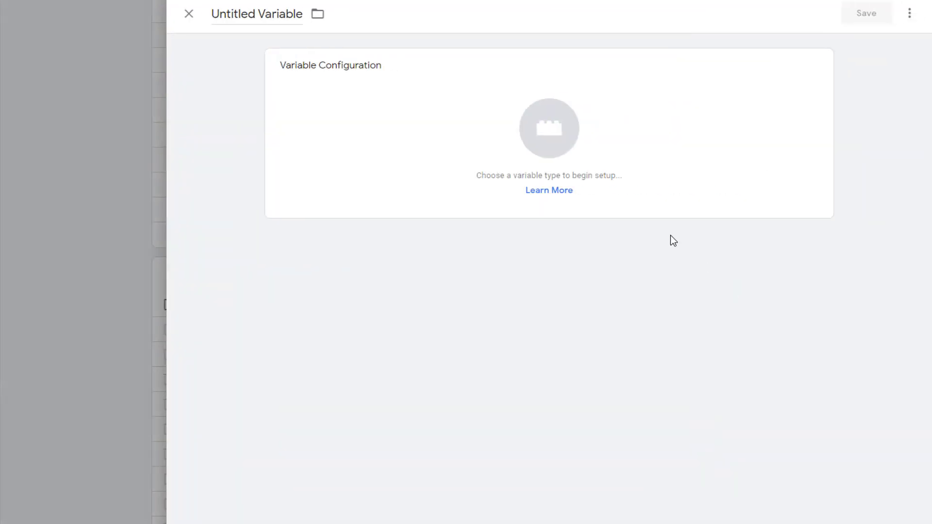
pyautogui.click(549, 128)
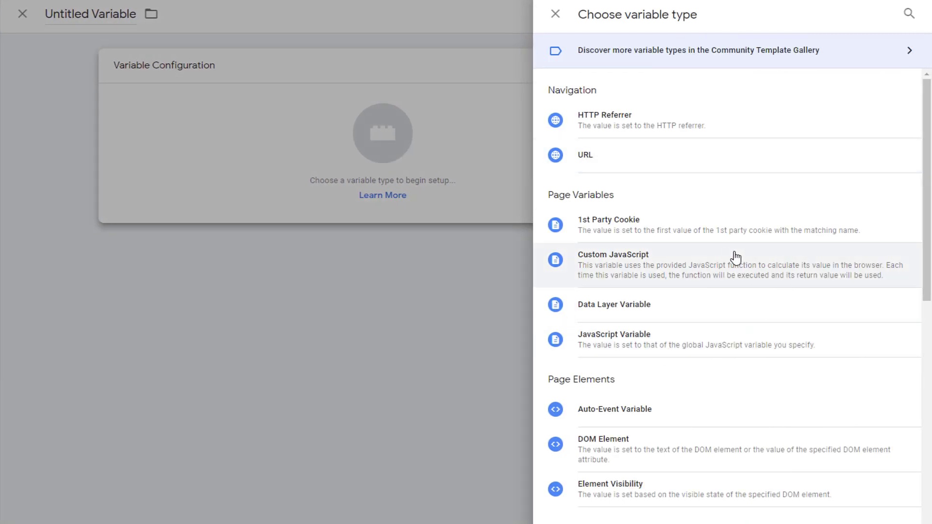
pyautogui.click(636, 272)
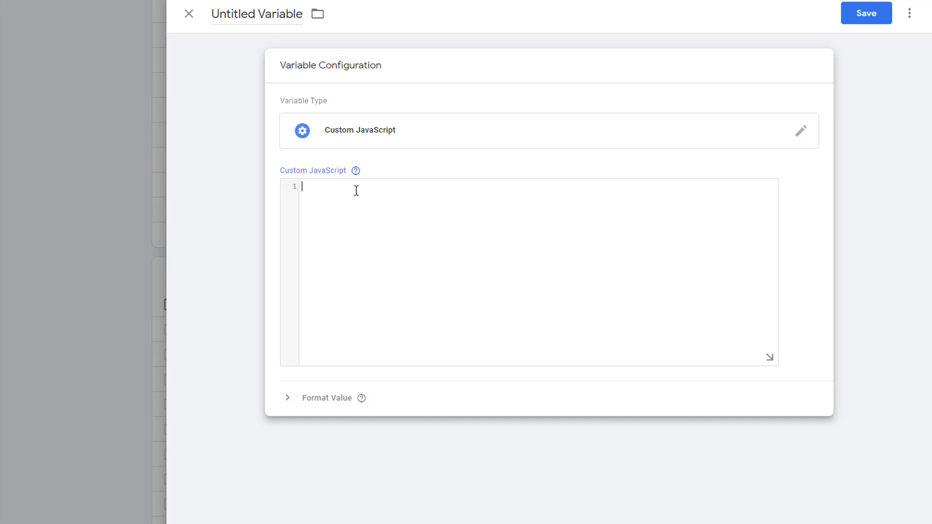
pyautogui.write('function ')
pyautogui.write('()')
pyautogui.write(' {')
# Step: Write the empty function () { } wrapper with a blank body line inside
pyautogui.press('Return')
pyautogui.press('Return')
pyautogui.press('Return')
pyautogui.write('}')
pyautogui.click(320, 207)
pyautogui.press('Tab')
# Step: Add 'var protocolVal;' and 'protocolVal = document.location.protocol;' to the function body
pyautogui.click(318, 204)
pyautogui.click(321, 196)
pyautogui.write('var ')
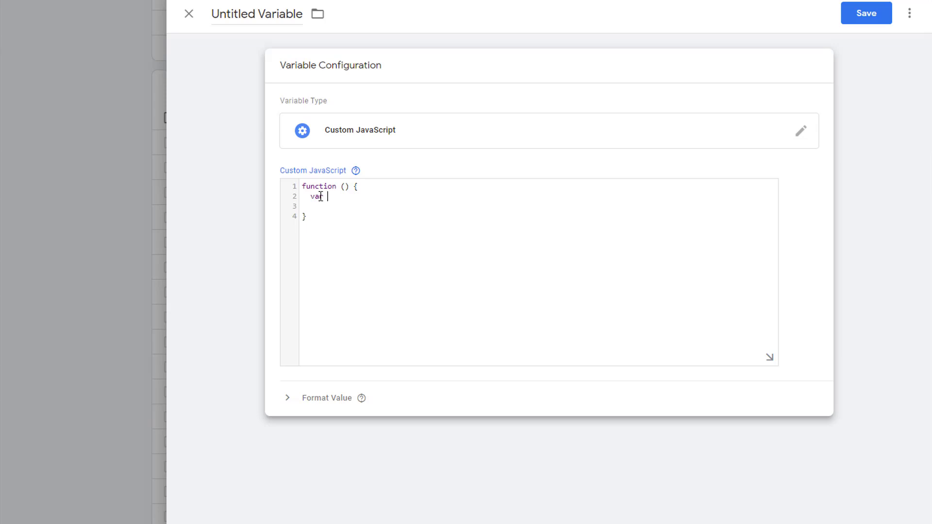
pyautogui.write('proto')
pyautogui.write('colVal')
pyautogui.write(';')
pyautogui.press('Return')
pyautogui.write('prot')
pyautogui.write('ocol')
pyautogui.write('Val = ')
pyautogui.write('document.')
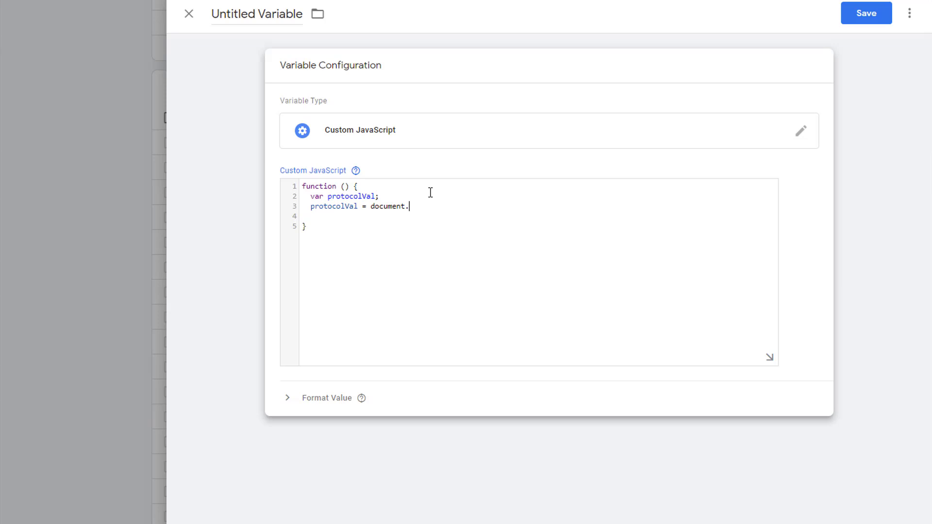
pyautogui.write('locatio')
pyautogui.write('n.p')
pyautogui.write('rotocol')
pyautogui.write(';')
# Step: Add the closing 'return protocolVal;' line, fixing the misspelled name
pyautogui.press('Return')
pyautogui.write('return ')
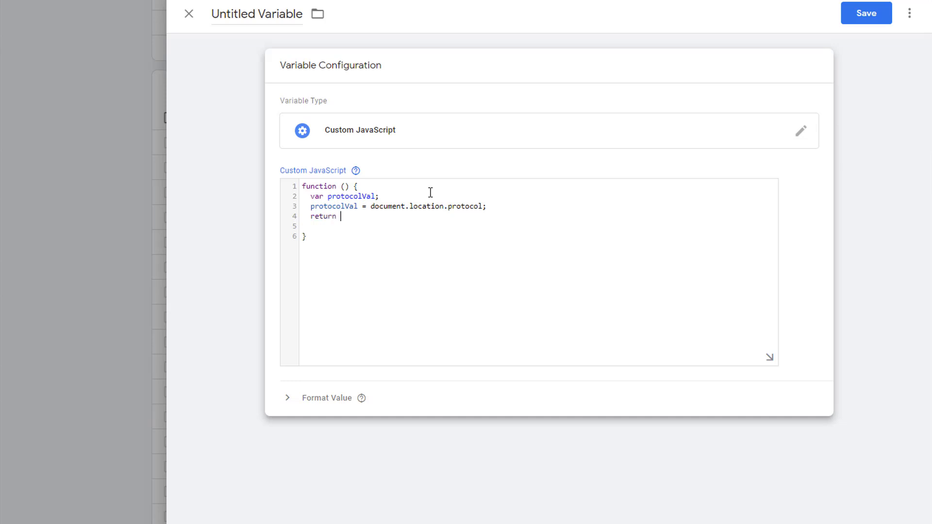
pyautogui.write('prot')
pyautogui.press('BackSpace')
pyautogui.write('tocalV')
pyautogui.write('al')
pyautogui.write(';')
pyautogui.click(366, 217)
pyautogui.press('BackSpace')
pyautogui.write('oc')
pyautogui.write('olVal;')
# Step: Save the Custom JavaScript variable under the name 'cjs_protocolVal'
pyautogui.click(866, 14)
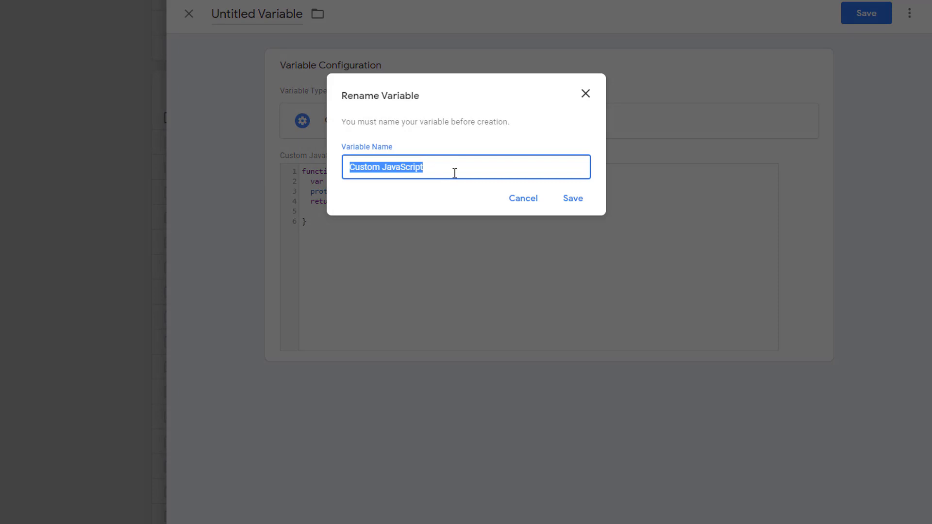
pyautogui.write('cjs')
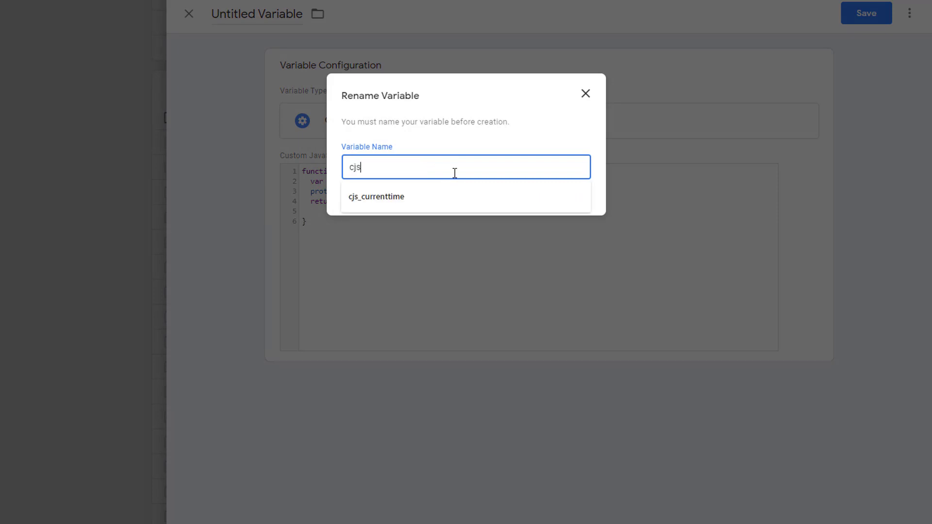
pyautogui.write('_pr')
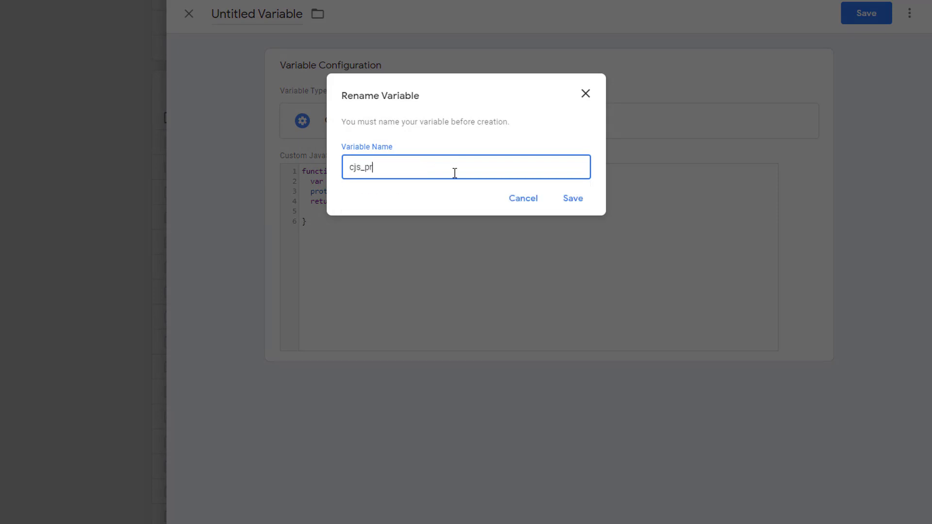
pyautogui.write('o')
pyautogui.write('to')
pyautogui.write('ocol')
pyautogui.write('Val')
pyautogui.click(572, 198)
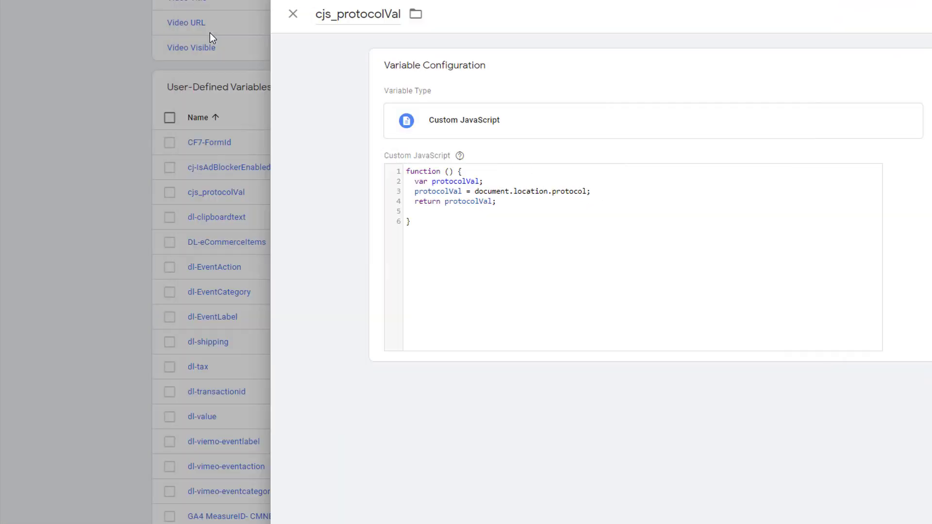
pyautogui.scroll(4, 754, 212)
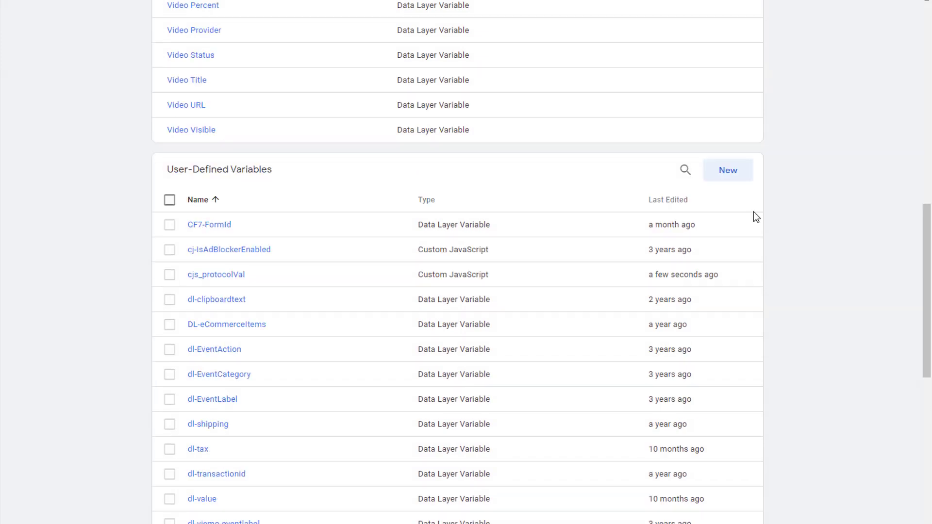
pyautogui.scroll(6, 752, 220)
pyautogui.scroll(5, 752, 218)
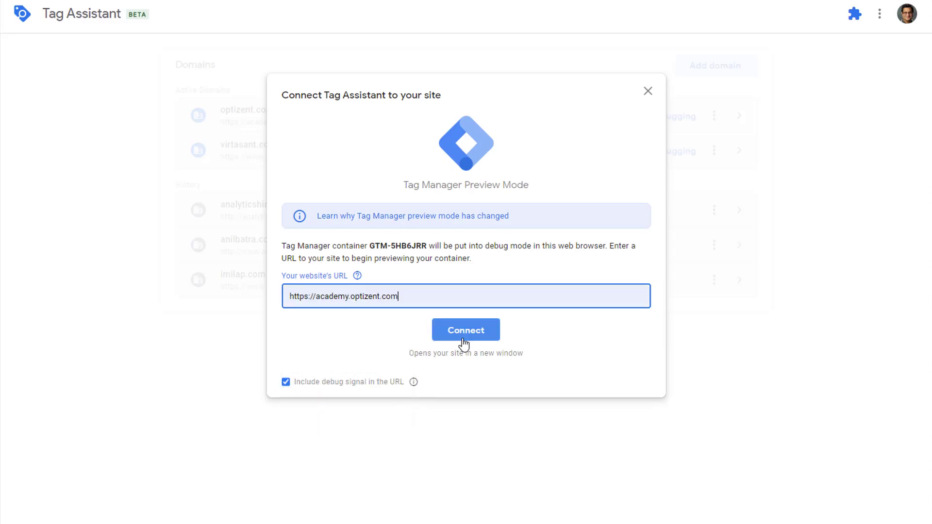
pyautogui.click(466, 330)
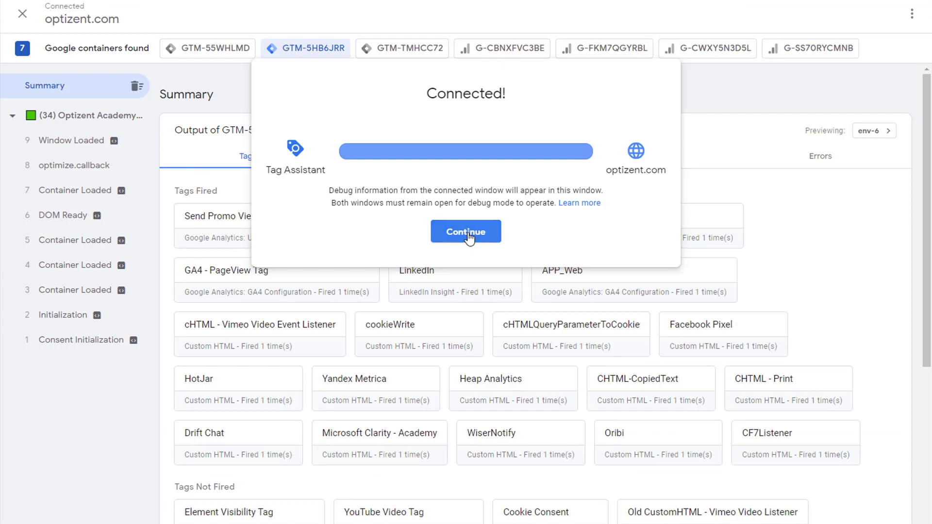
pyautogui.click(466, 230)
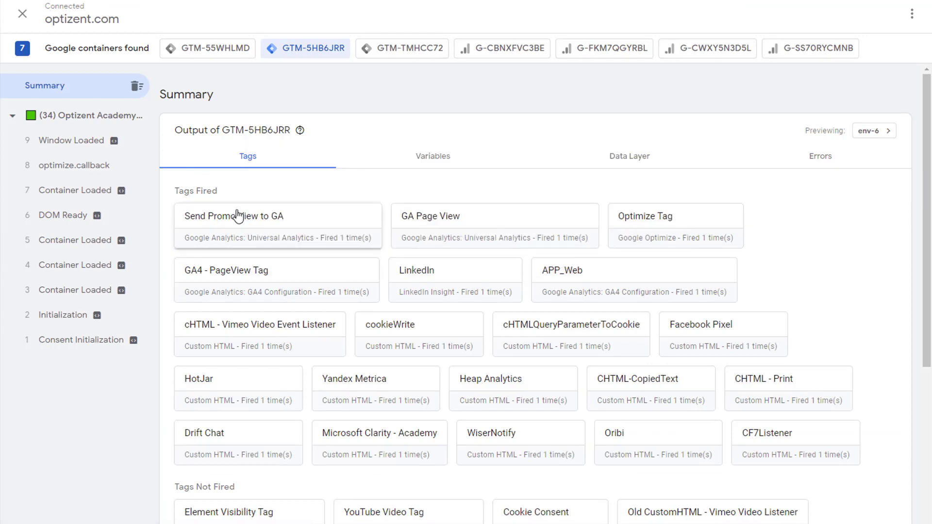
# Step: Show the Window Loaded event's variables to confirm cjs_protocolVal returns "https:"
pyautogui.click(95, 140)
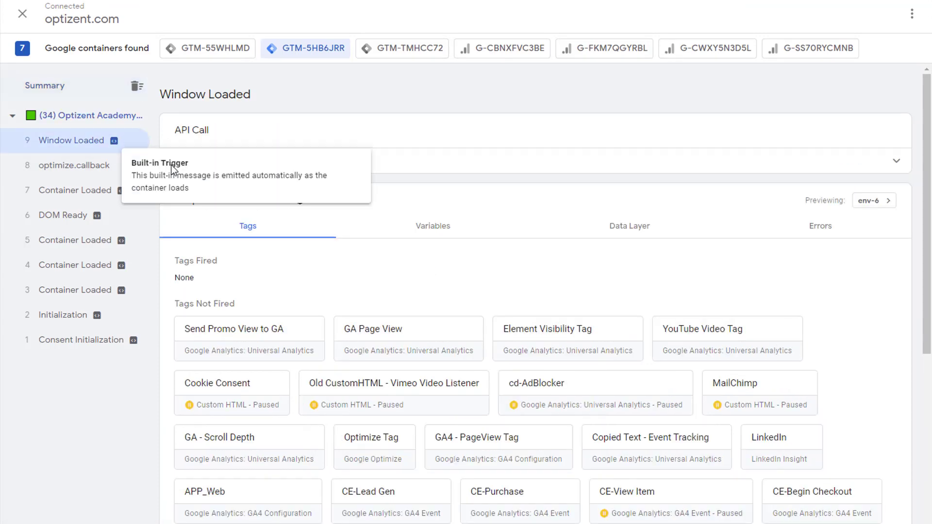
pyautogui.click(430, 230)
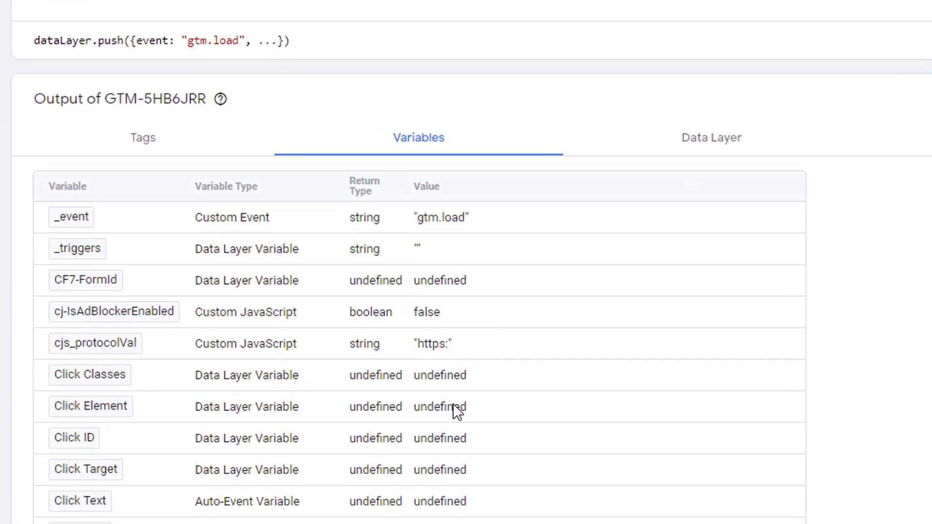